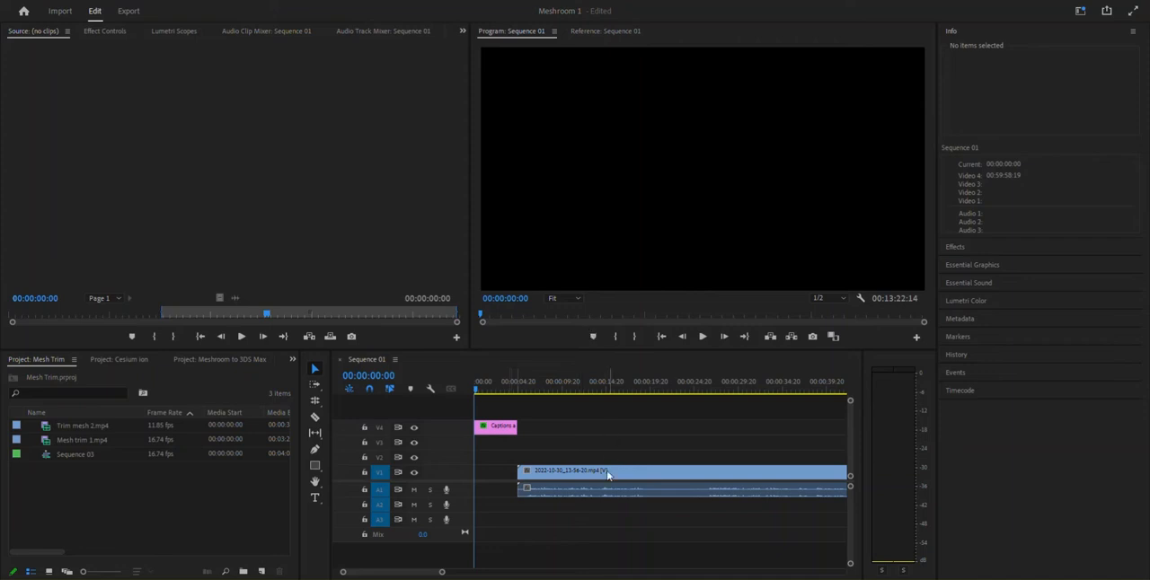
Look over the clips along the whole Sequence 01 timeline, from the opening captions clip through to Texturing.mp4
{"action": "scroll", "coordinate": [677, 469], "scroll_direction": "right", "scroll_amount": 15}
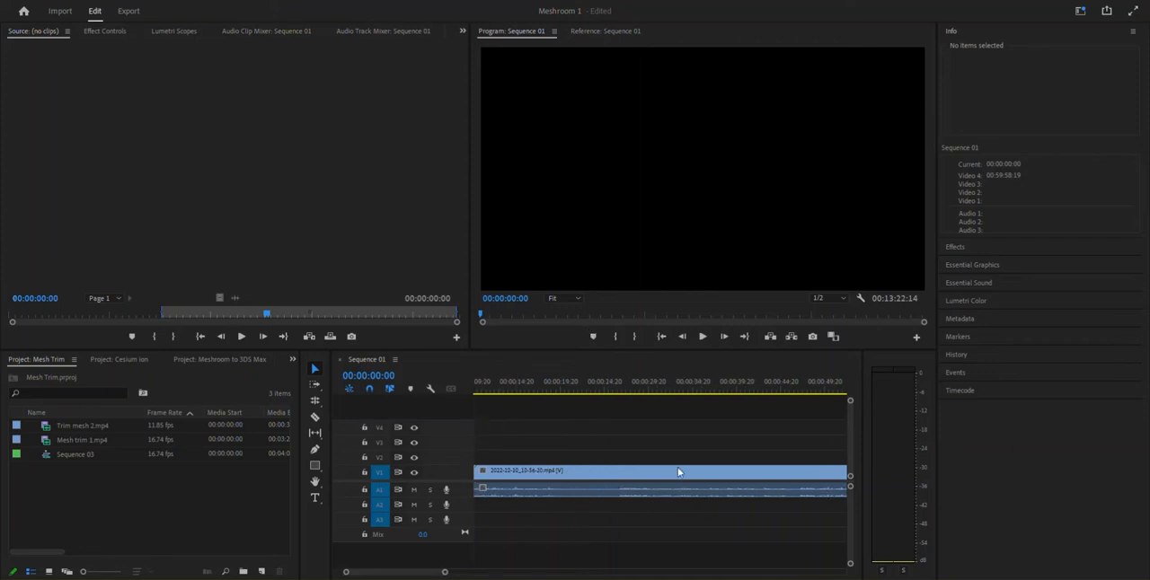
{"action": "scroll", "coordinate": [680, 462], "scroll_direction": "right", "scroll_amount": 18}
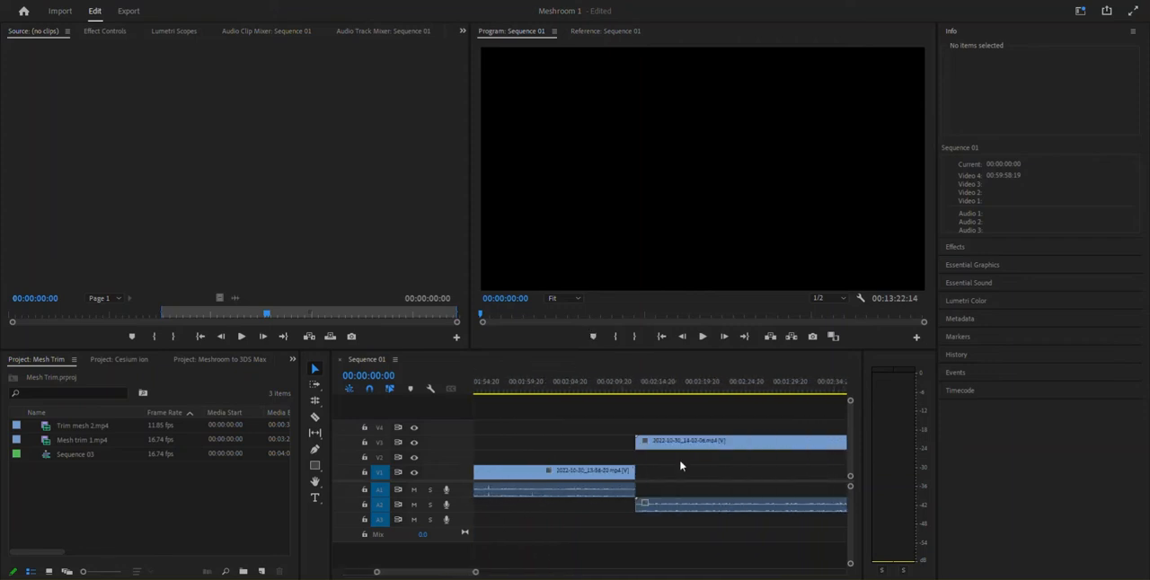
{"action": "scroll", "coordinate": [683, 455], "scroll_direction": "right", "scroll_amount": 16}
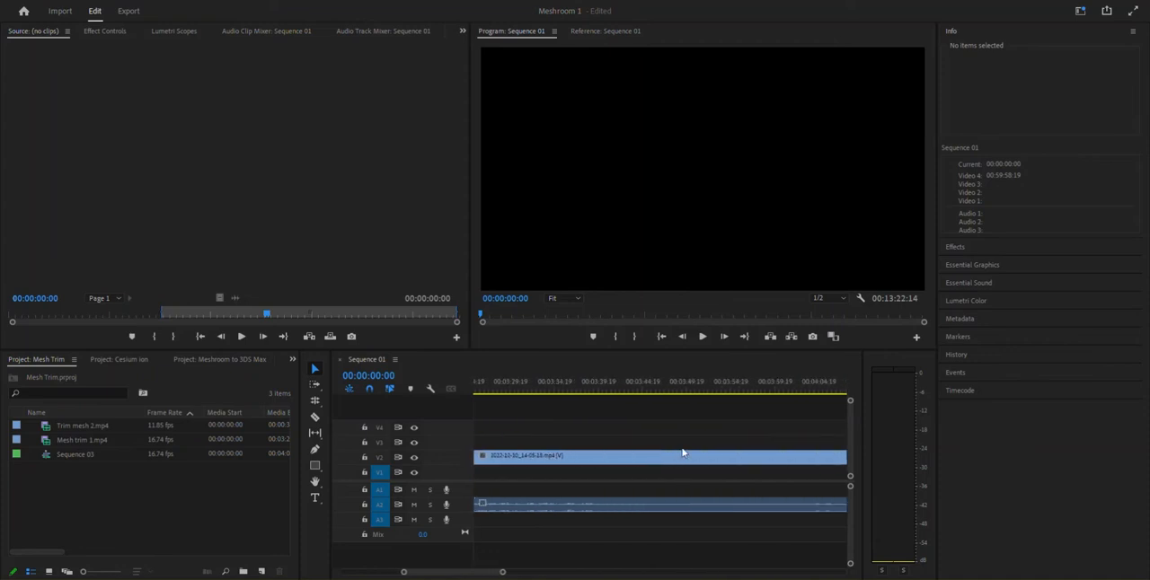
{"action": "scroll", "coordinate": [683, 454], "scroll_direction": "right", "scroll_amount": 14}
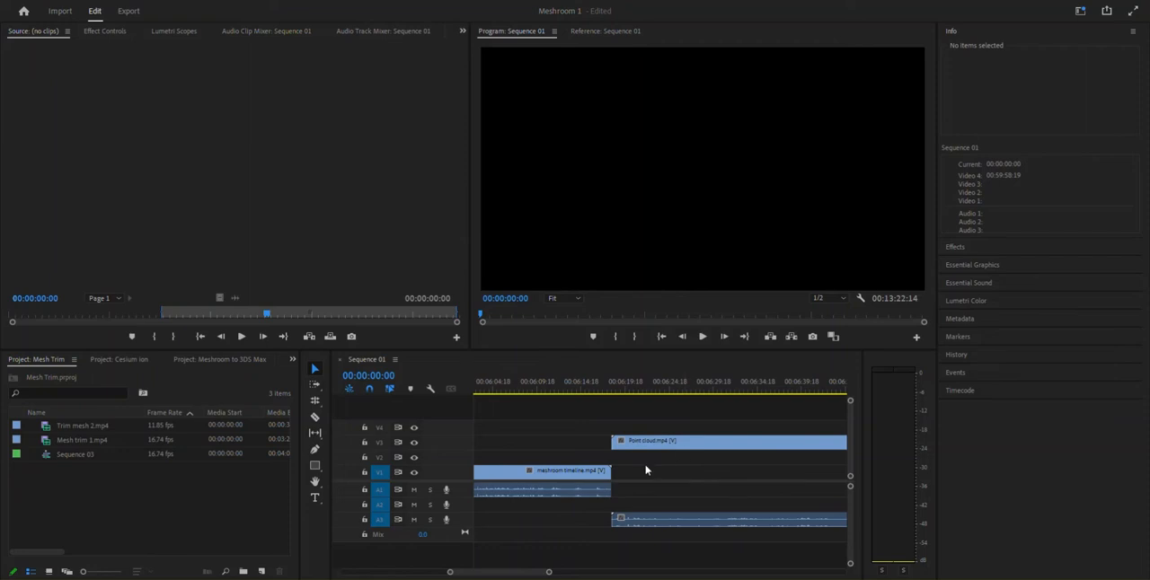
{"action": "left_click_drag", "start_coordinate": [553, 572], "coordinate": [570, 572]}
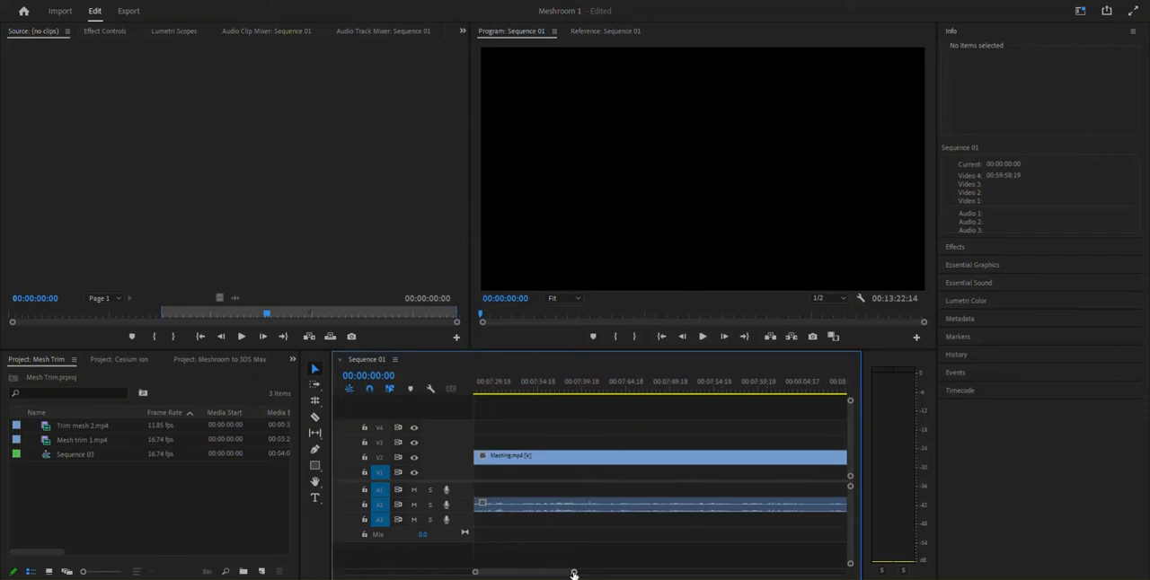
{"action": "left_click_drag", "start_coordinate": [475, 572], "coordinate": [374, 572]}
{"action": "mouse_move", "coordinate": [676, 575]}
{"action": "left_mouse_down"}
{"action": "mouse_move", "coordinate": [709, 572]}
{"action": "mouse_move", "coordinate": [689, 573]}
{"action": "left_mouse_up"}
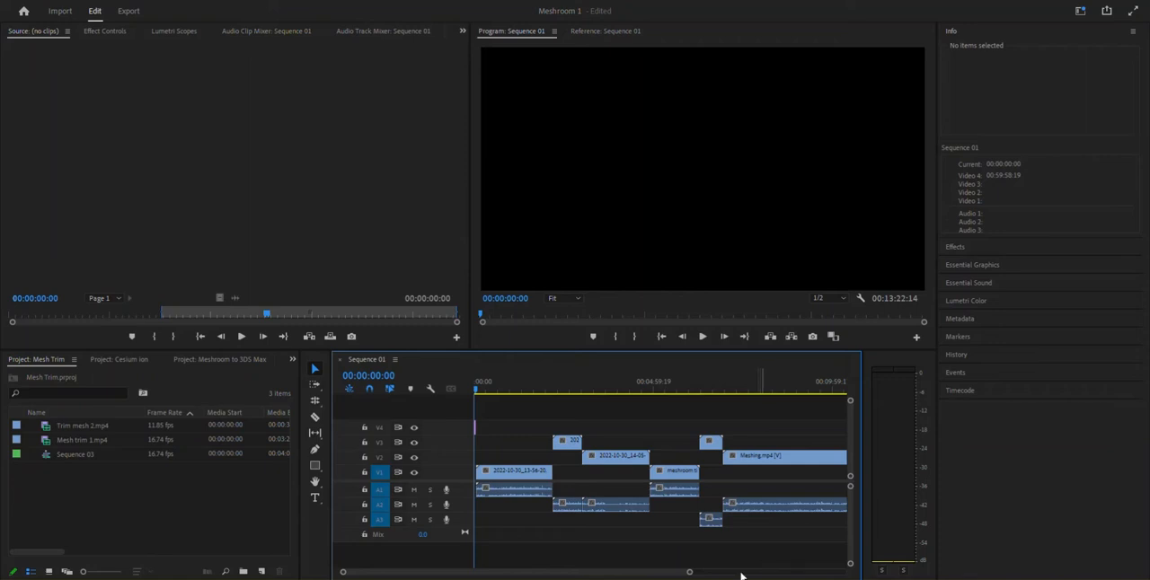
{"action": "left_click_drag", "start_coordinate": [691, 573], "coordinate": [692, 571]}
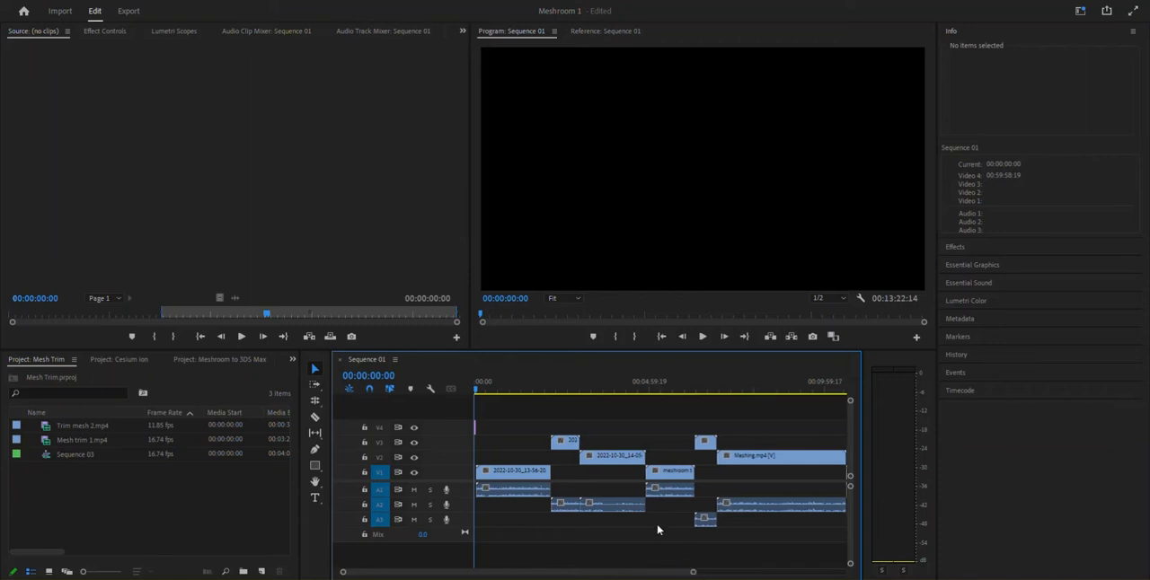
{"action": "scroll", "coordinate": [599, 505], "scroll_direction": "down", "scroll_amount": 6}
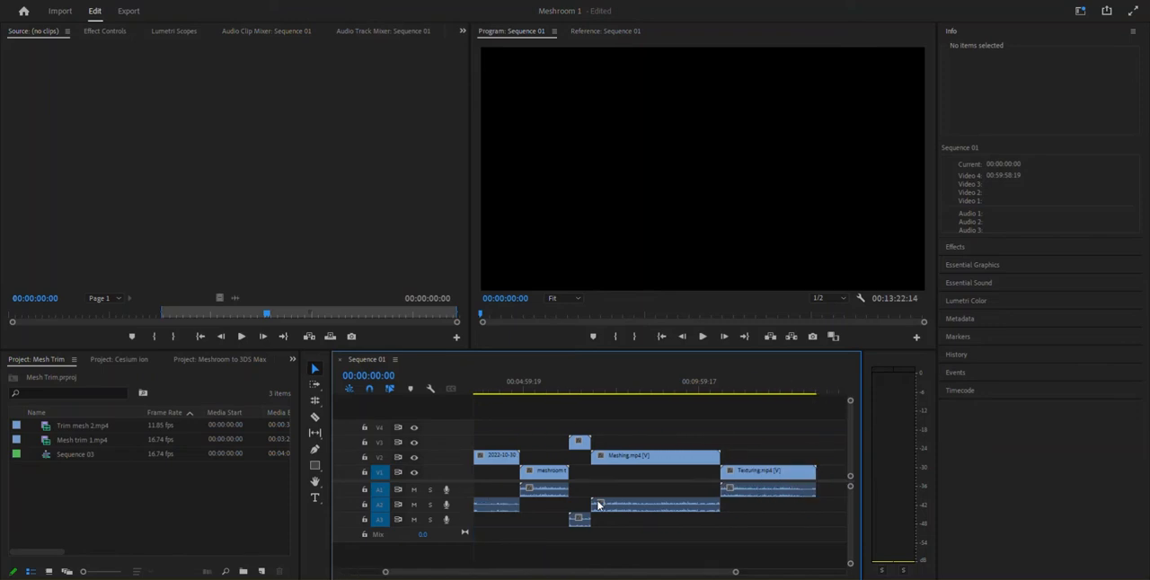
{"action": "scroll", "coordinate": [599, 506], "scroll_direction": "up", "scroll_amount": 6}
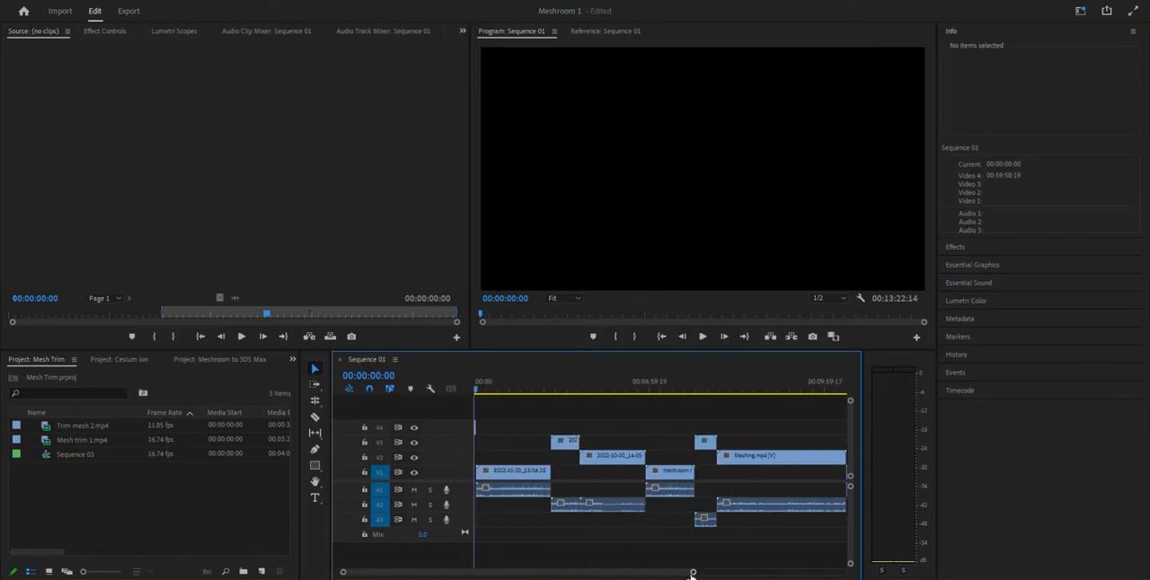
{"action": "left_click_drag", "start_coordinate": [692, 573], "coordinate": [497, 573]}
{"action": "scroll", "coordinate": [575, 533], "scroll_direction": "down", "scroll_amount": 4}
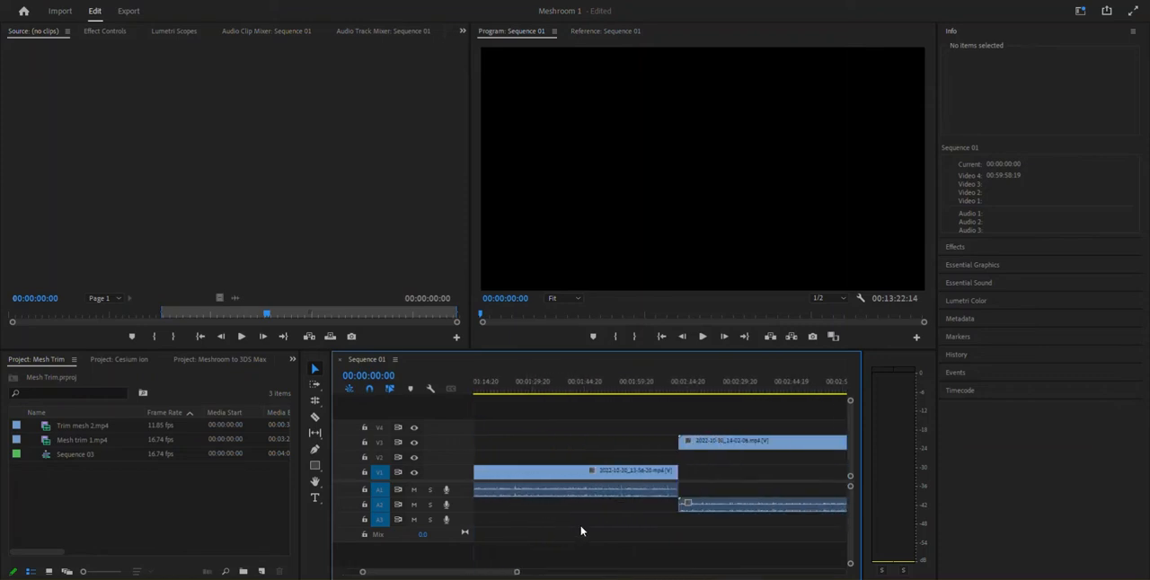
{"action": "scroll", "coordinate": [581, 531], "scroll_direction": "down", "scroll_amount": 8}
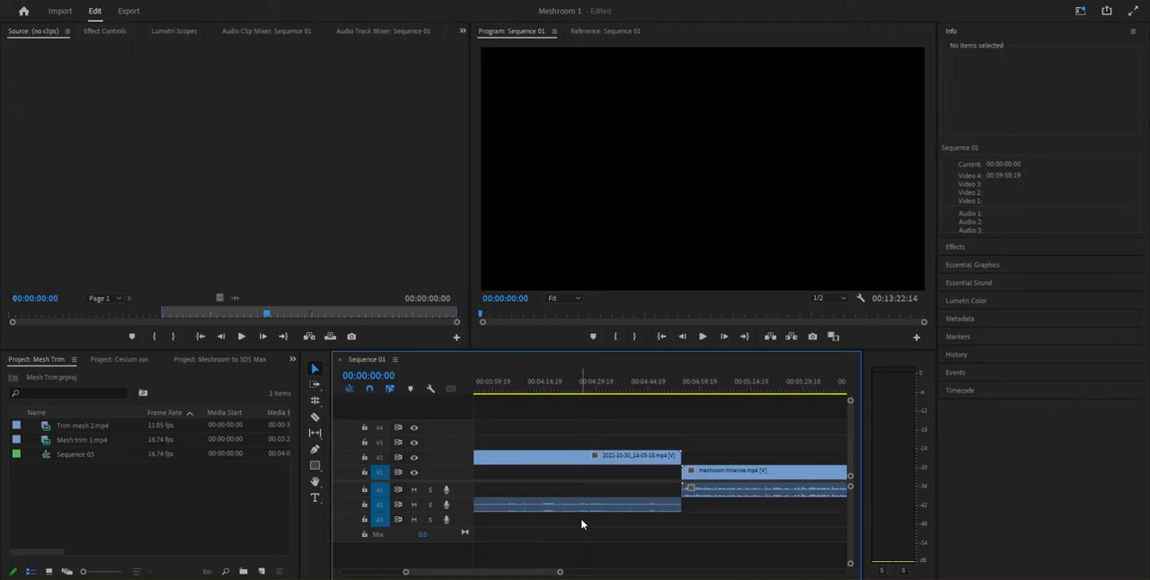
{"action": "scroll", "coordinate": [723, 512], "scroll_direction": "down", "scroll_amount": 3}
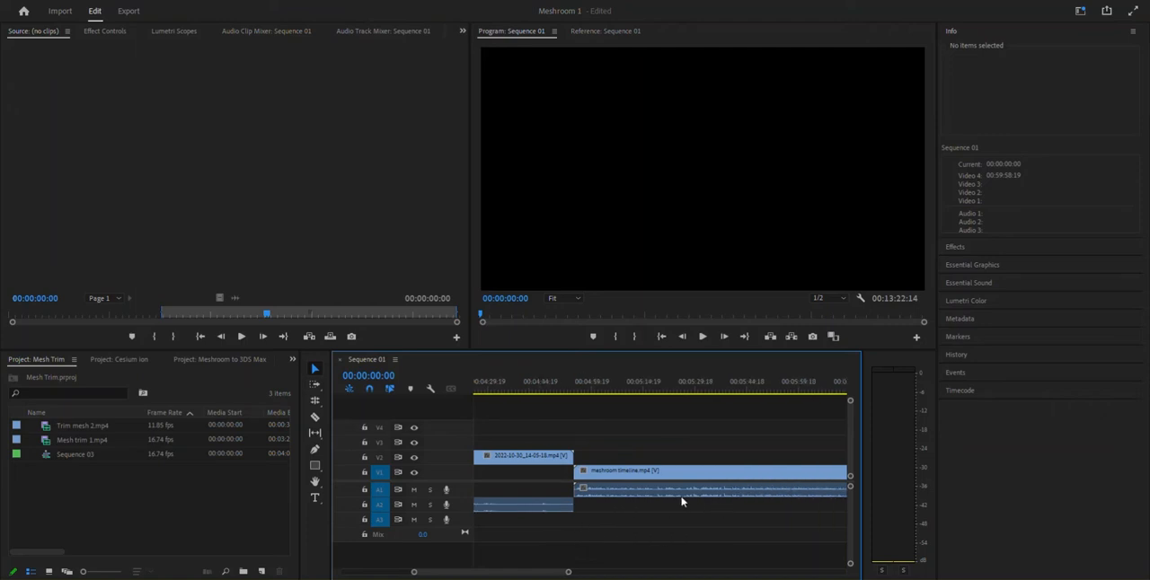
{"action": "scroll", "coordinate": [681, 502], "scroll_direction": "up", "scroll_amount": 15}
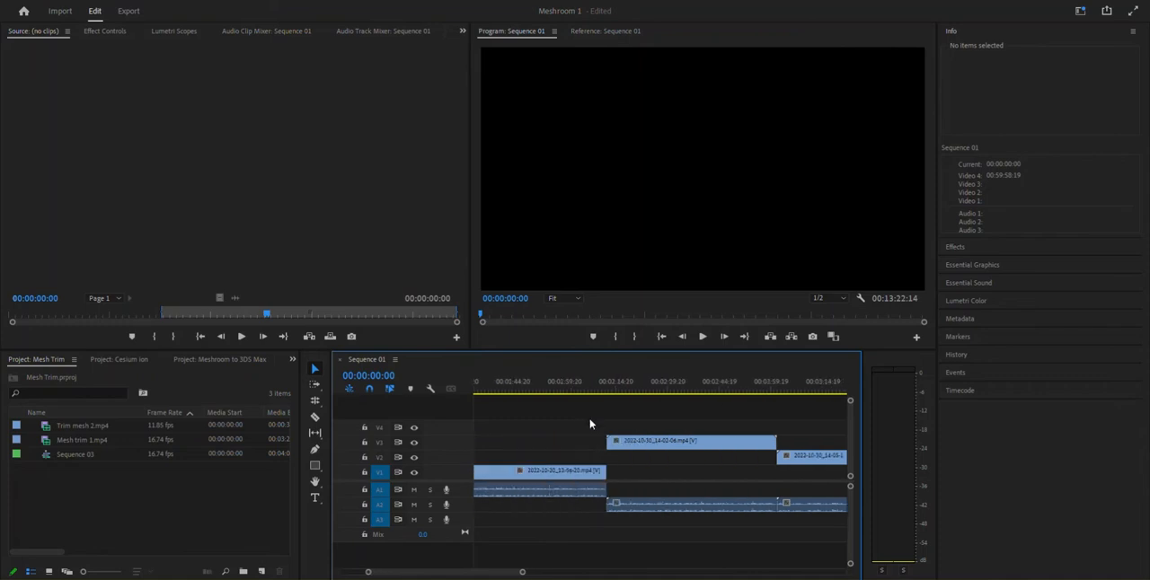
{"action": "scroll", "coordinate": [575, 426], "scroll_direction": "up", "scroll_amount": 8}
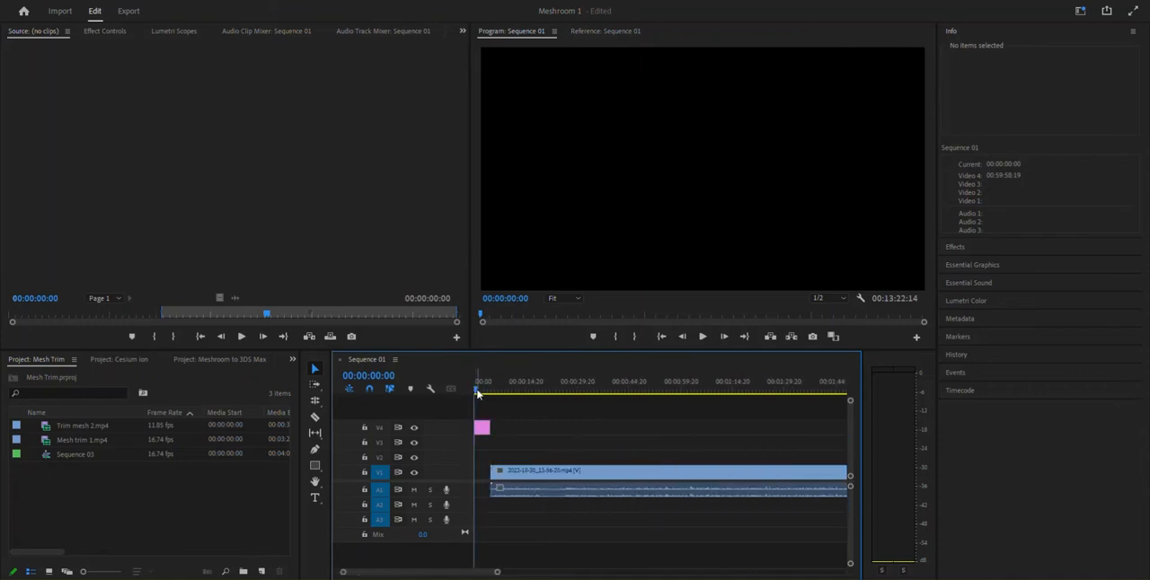
Scrub and play through the sequence to place the playhead at 00:03:40:00 within the 2022-10-30_14-05-18.mp4 clip
{"action": "left_click_drag", "start_coordinate": [477, 388], "coordinate": [798, 415]}
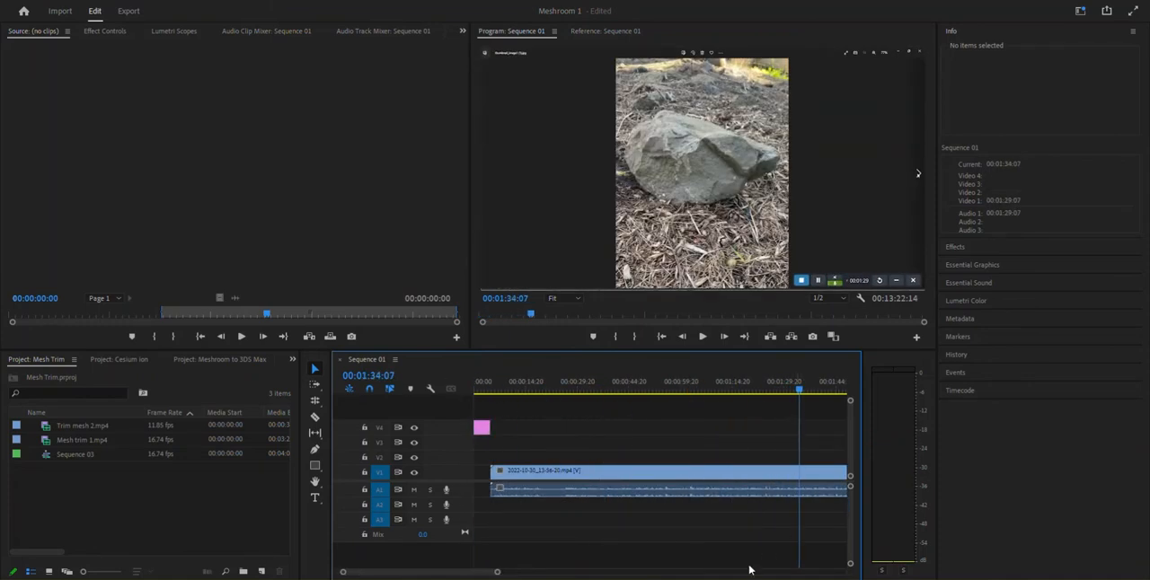
{"action": "scroll", "coordinate": [688, 533], "scroll_direction": "down", "scroll_amount": 1}
{"action": "left_click_drag", "start_coordinate": [499, 573], "coordinate": [569, 573]}
{"action": "left_click_drag", "start_coordinate": [639, 388], "coordinate": [738, 397]}
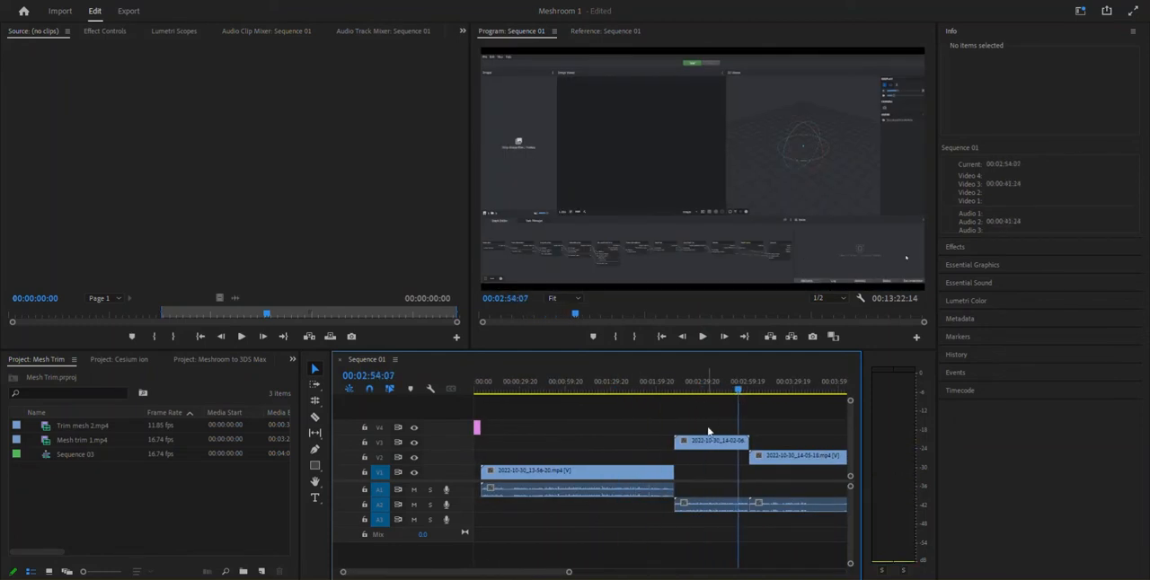
{"action": "scroll", "coordinate": [696, 546], "scroll_direction": "down", "scroll_amount": 5}
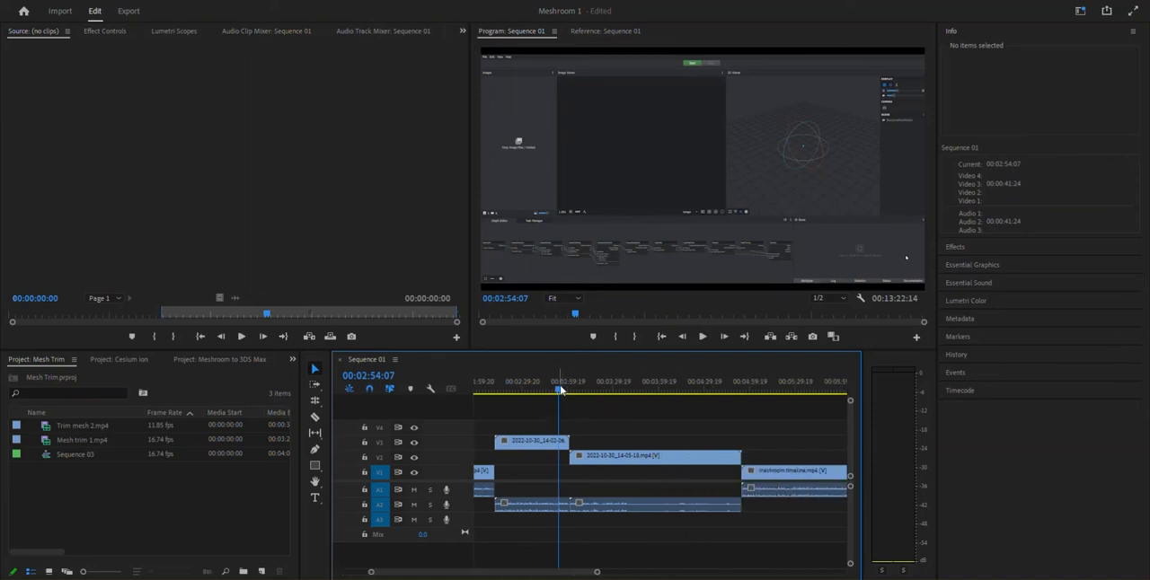
{"action": "left_click_drag", "start_coordinate": [562, 392], "coordinate": [611, 389]}
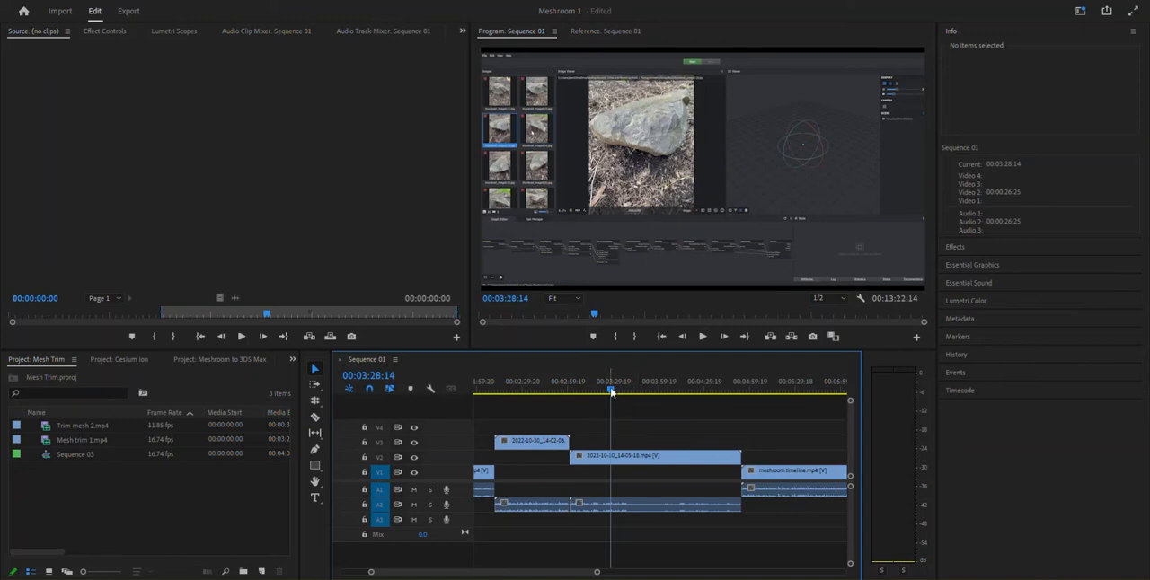
{"action": "left_click_drag", "start_coordinate": [615, 390], "coordinate": [629, 392]}
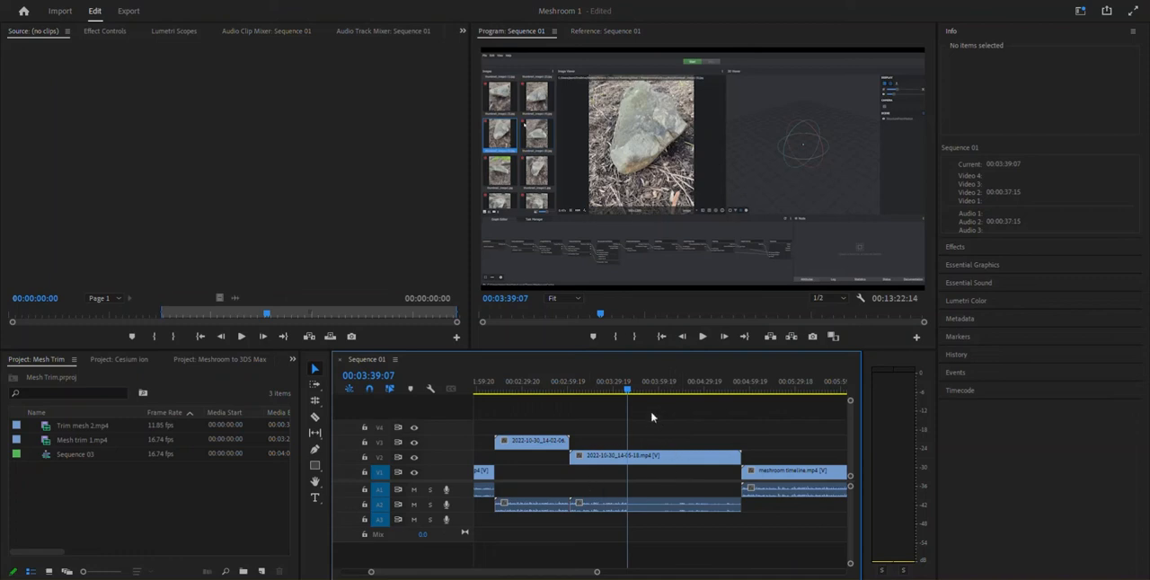
{"action": "left_click_drag", "start_coordinate": [629, 394], "coordinate": [626, 394]}
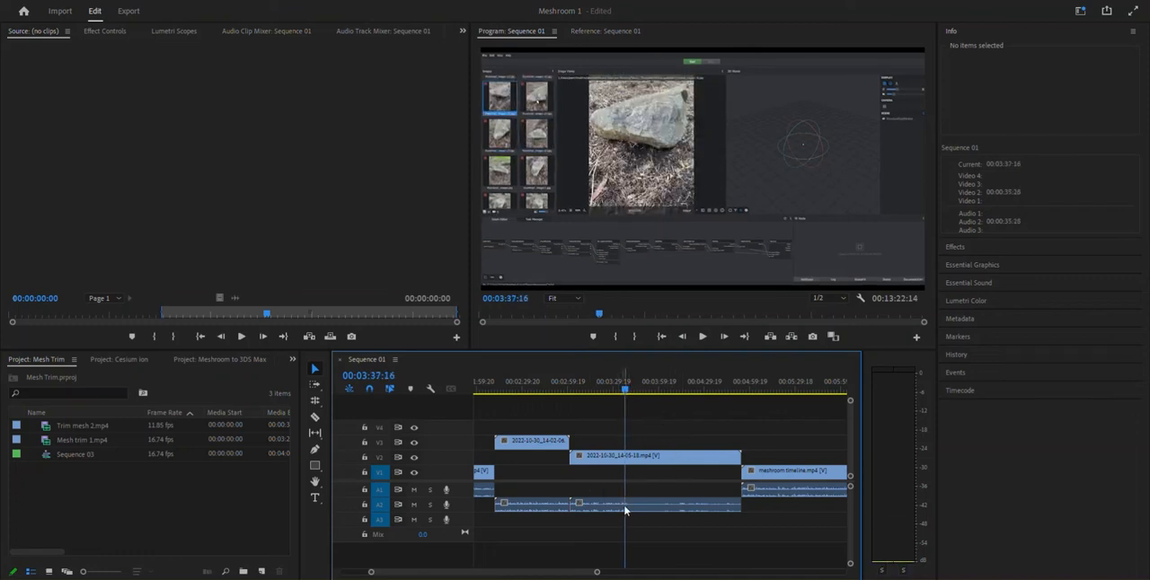
{"action": "key", "text": "space"}
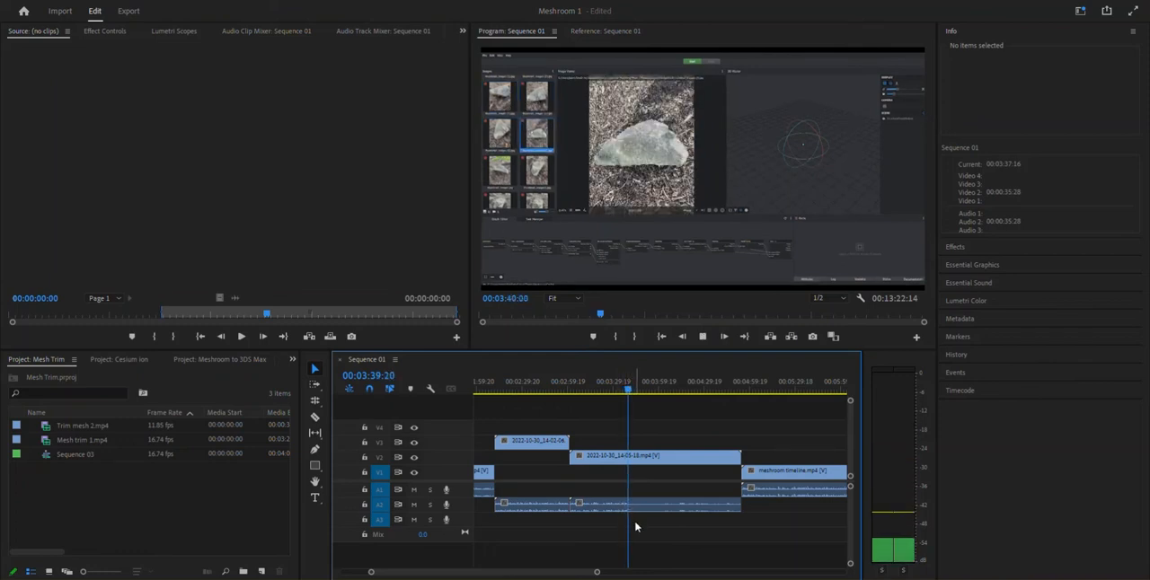
{"action": "key", "text": "space"}
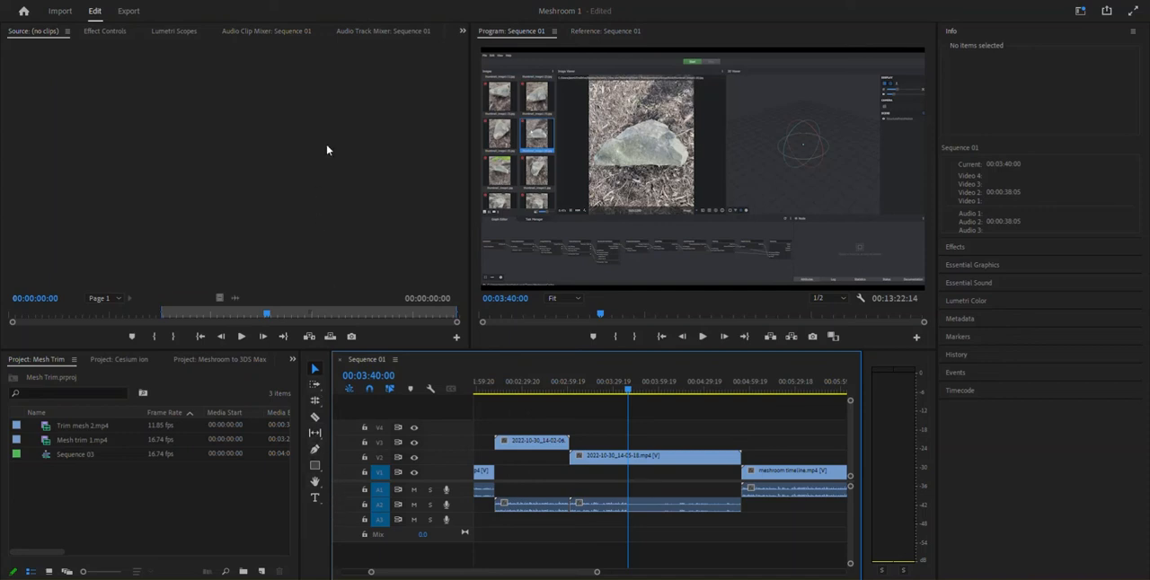
{"action": "left_click", "coordinate": [240, 1]}
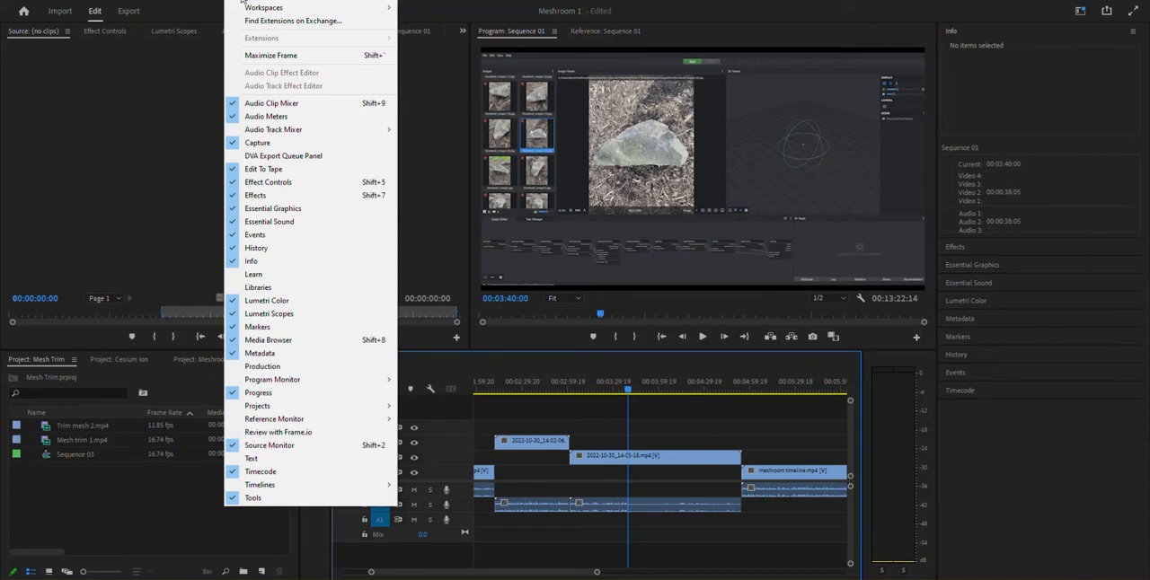
{"action": "mouse_move", "coordinate": [254, 6]}
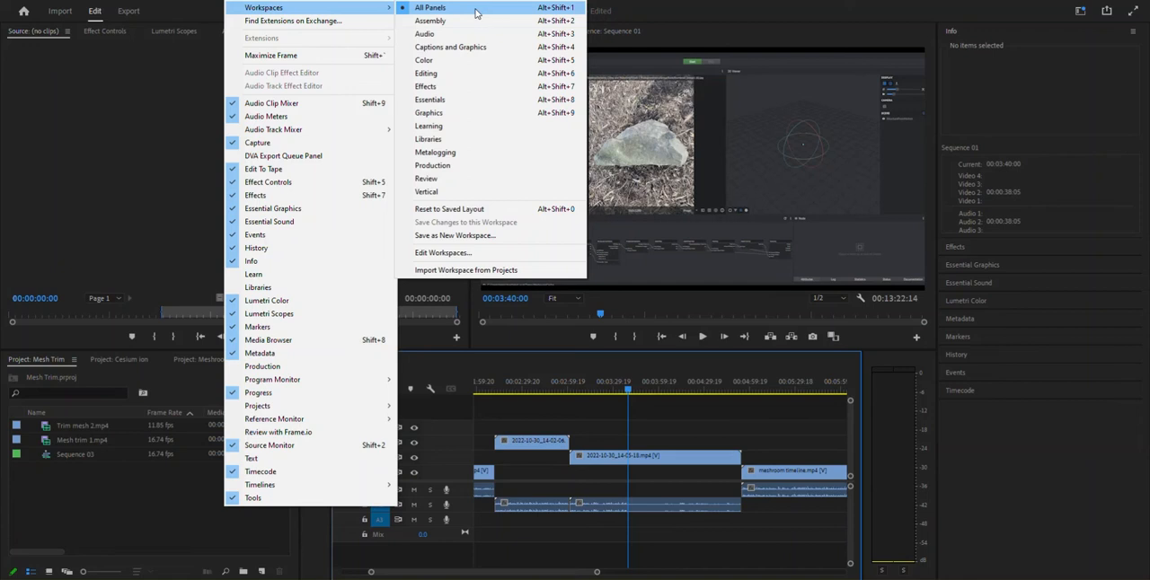
{"action": "left_click", "coordinate": [317, 534]}
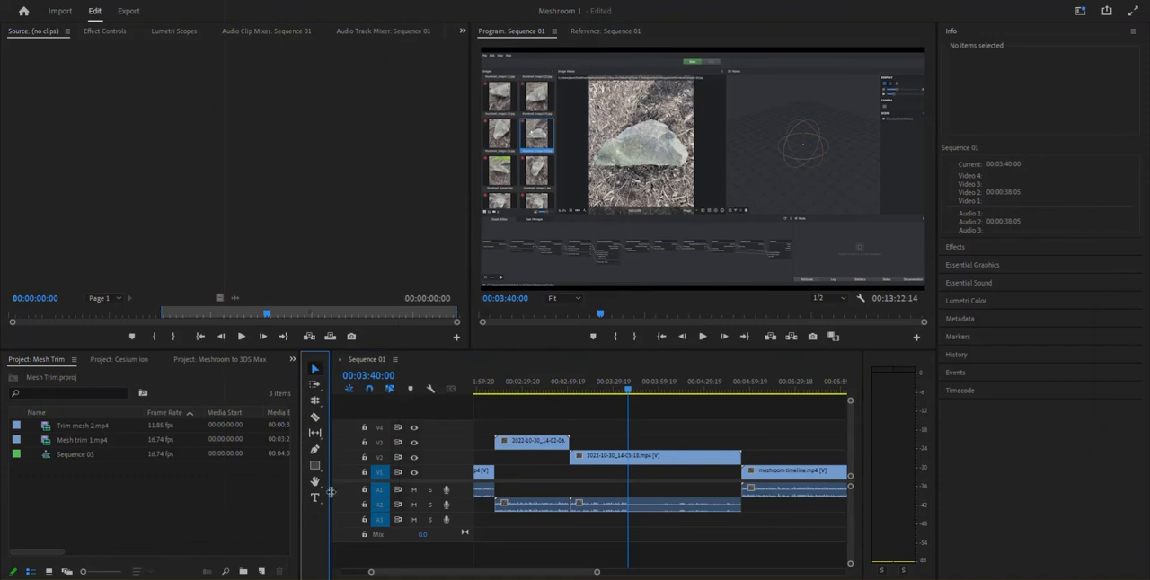
Split the 2022-10-30_14-05-18.mp4 clip on V2 at 00:03:40:00 with the Razor tool, and return the playhead to about 00:03:35:08 using the Selection tool
{"action": "left_click", "coordinate": [314, 418]}
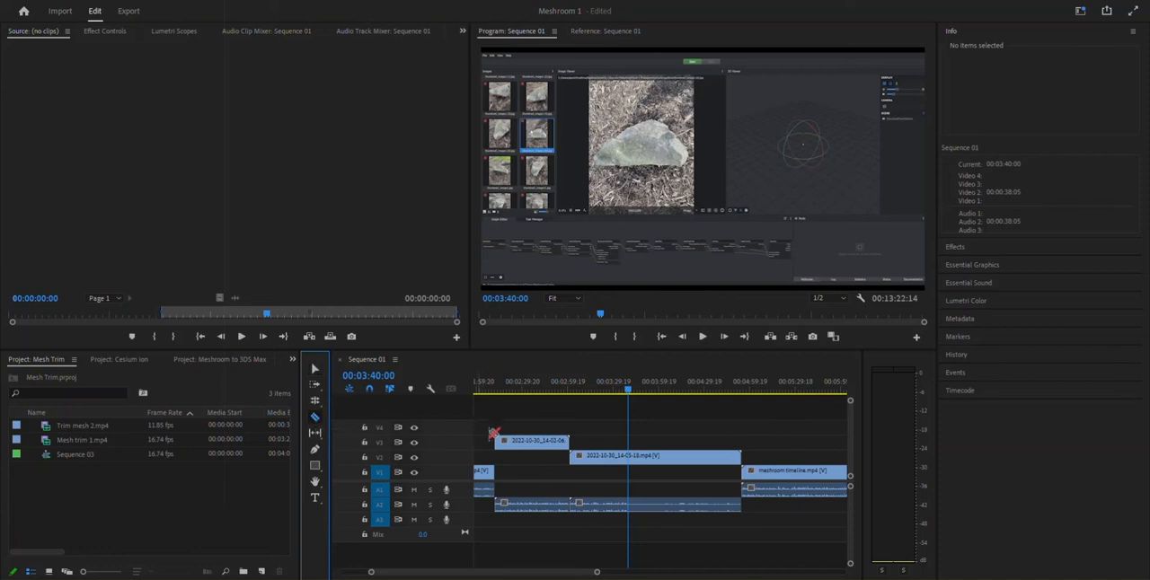
{"action": "left_click", "coordinate": [632, 456]}
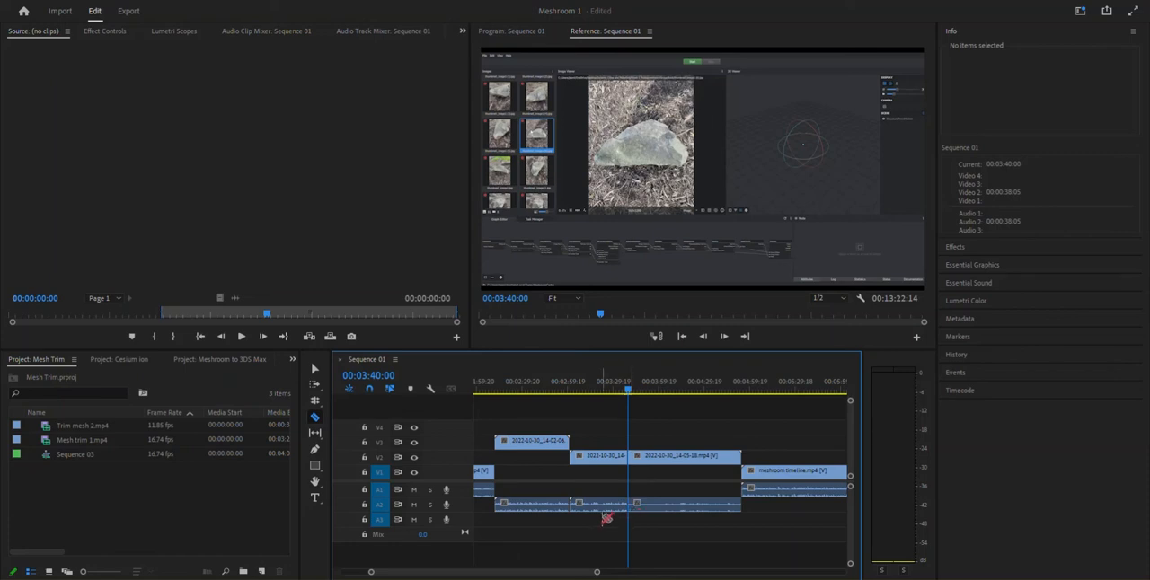
{"action": "left_click", "coordinate": [314, 368]}
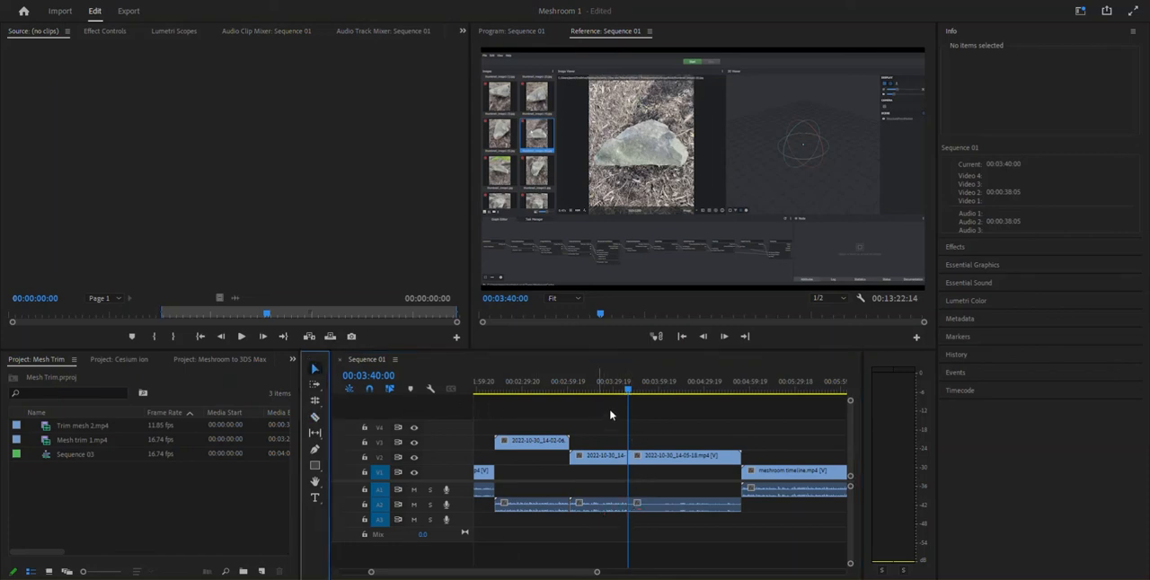
{"action": "left_click_drag", "start_coordinate": [628, 390], "coordinate": [621, 390]}
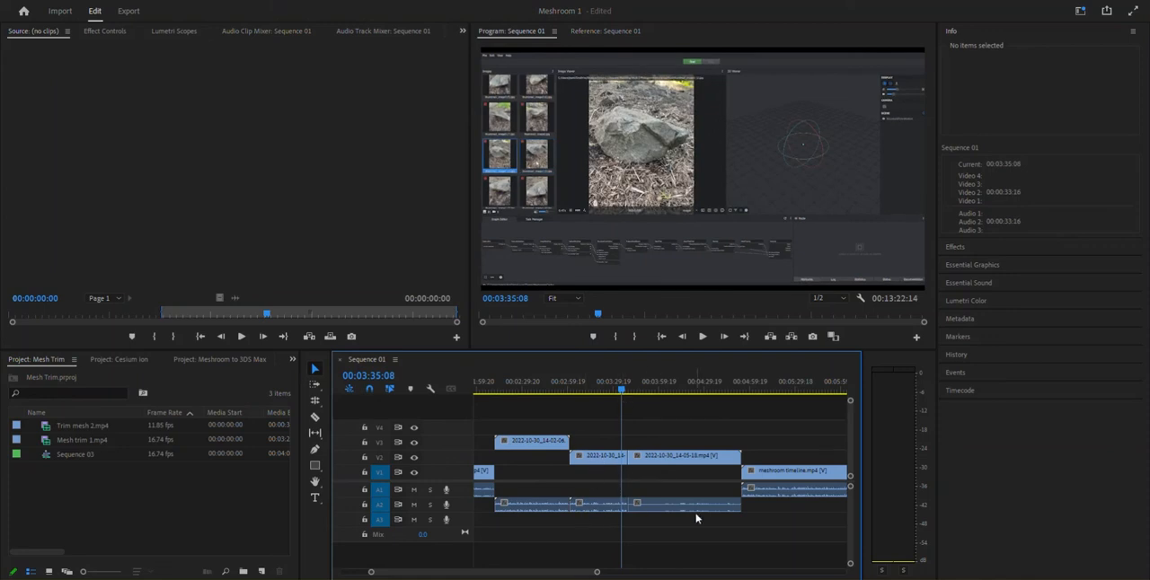
Unlink the audio from the video of the 2022-10-30_14-05-18.mp4 segment after the cut
{"action": "left_click", "coordinate": [656, 460]}
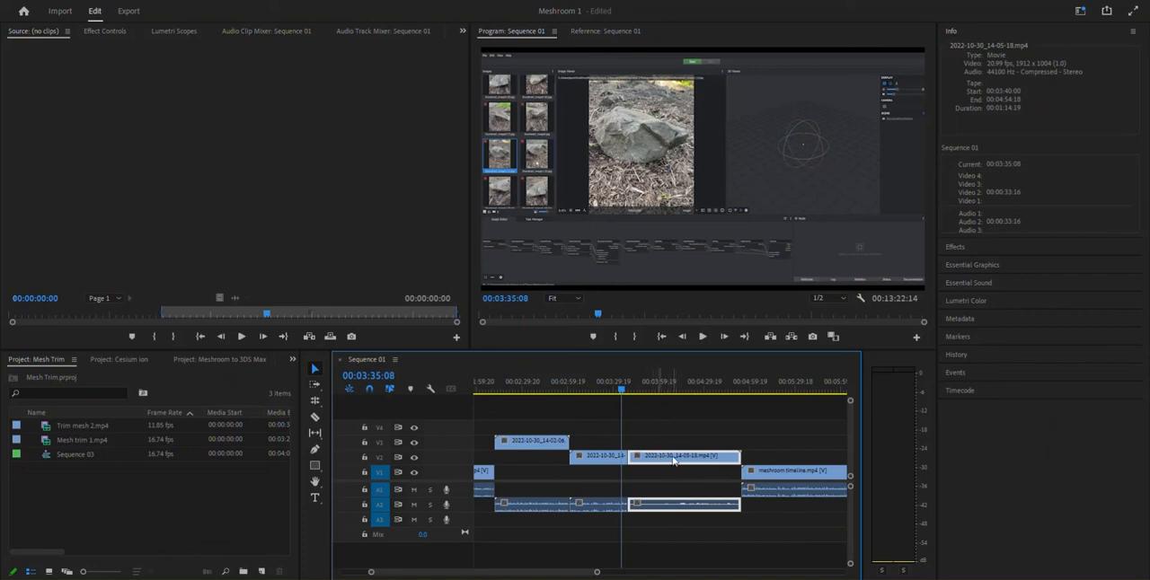
{"action": "right_click", "coordinate": [670, 460]}
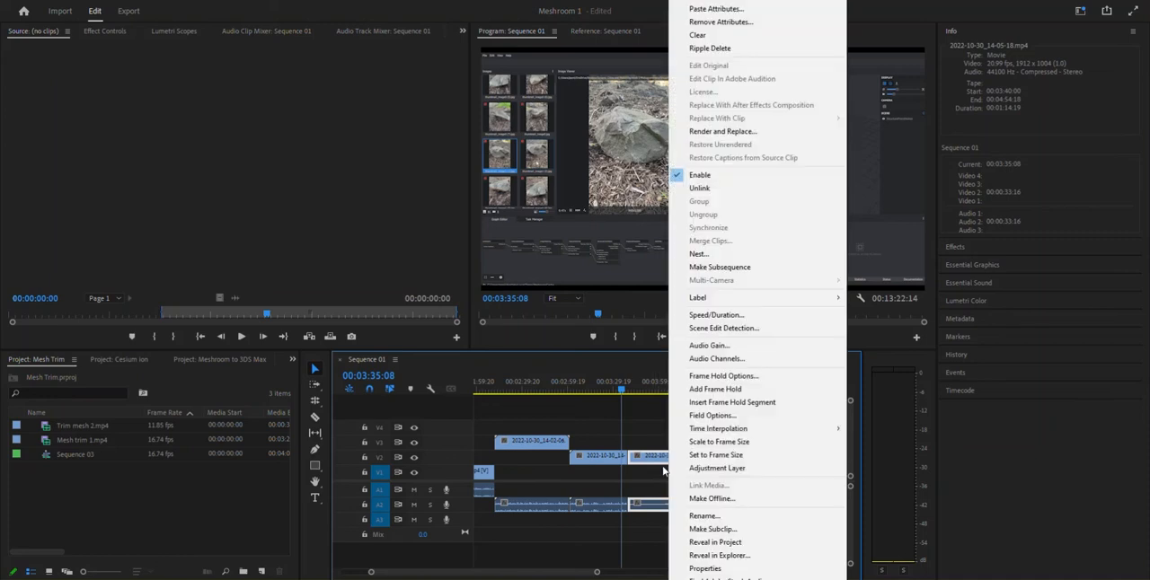
{"action": "left_click", "coordinate": [730, 190]}
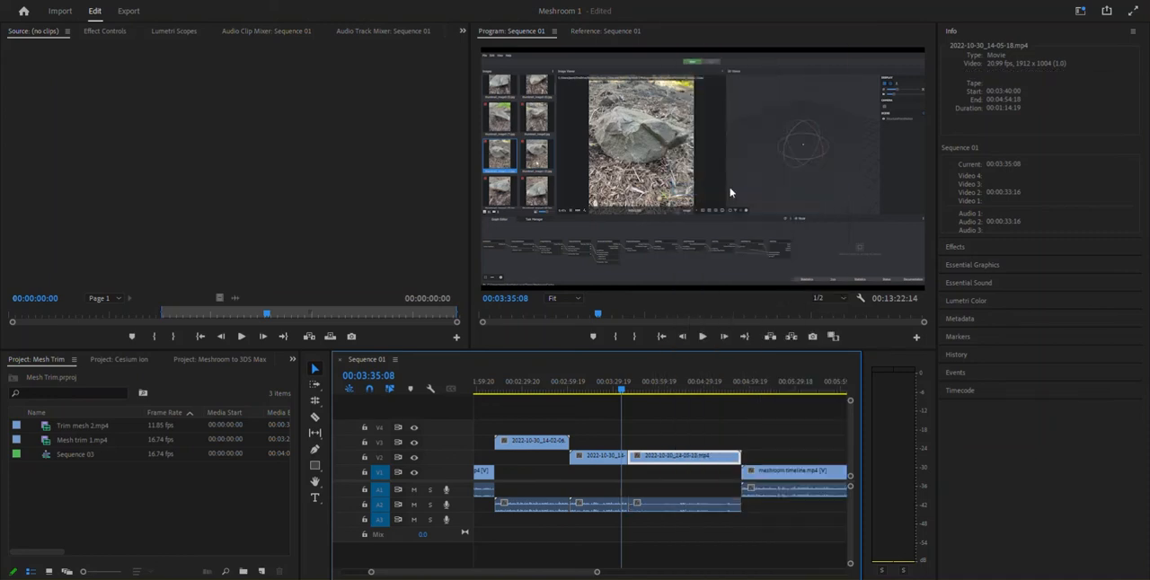
Check that the segment's video and audio select separately, and delete its audio part from track A2
{"action": "left_click", "coordinate": [688, 504]}
{"action": "left_click", "coordinate": [698, 462]}
{"action": "left_click", "coordinate": [689, 505]}
{"action": "left_click", "coordinate": [698, 461]}
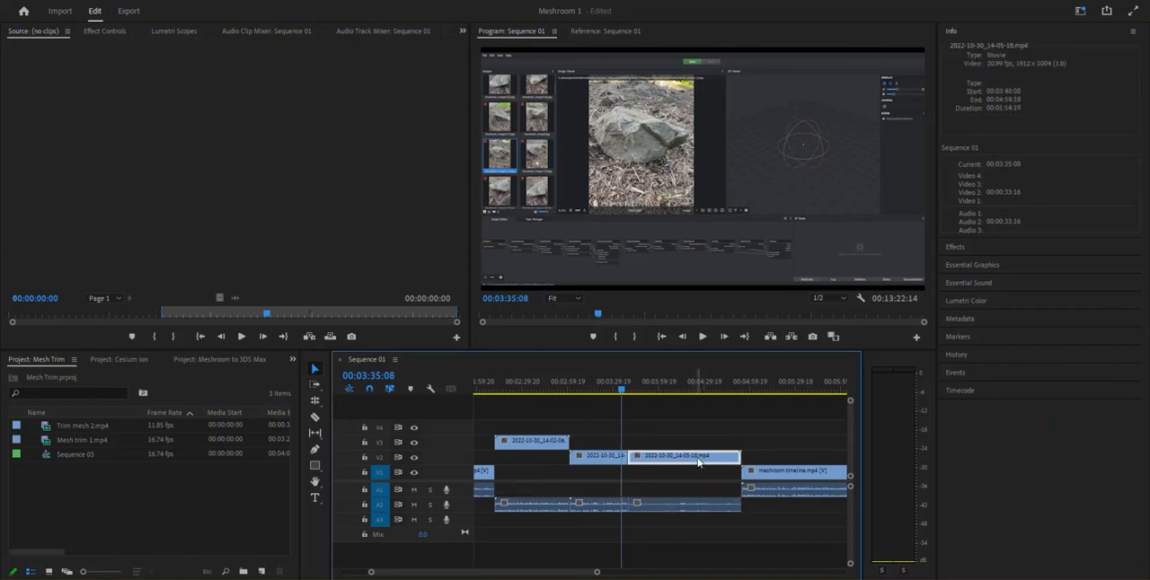
{"action": "left_click", "coordinate": [693, 510]}
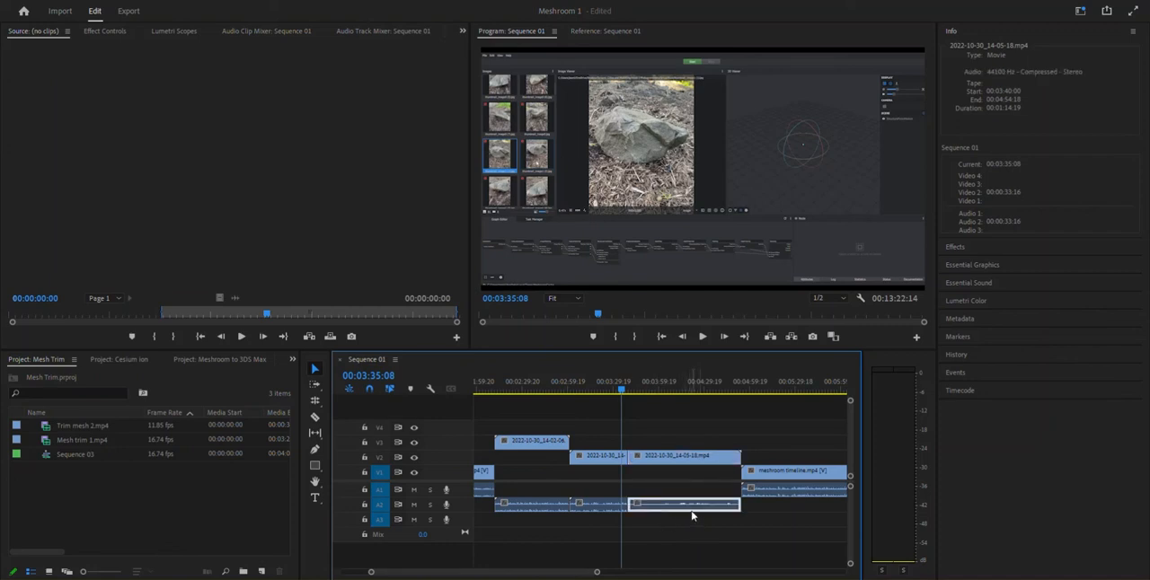
{"action": "key", "text": "Delete"}
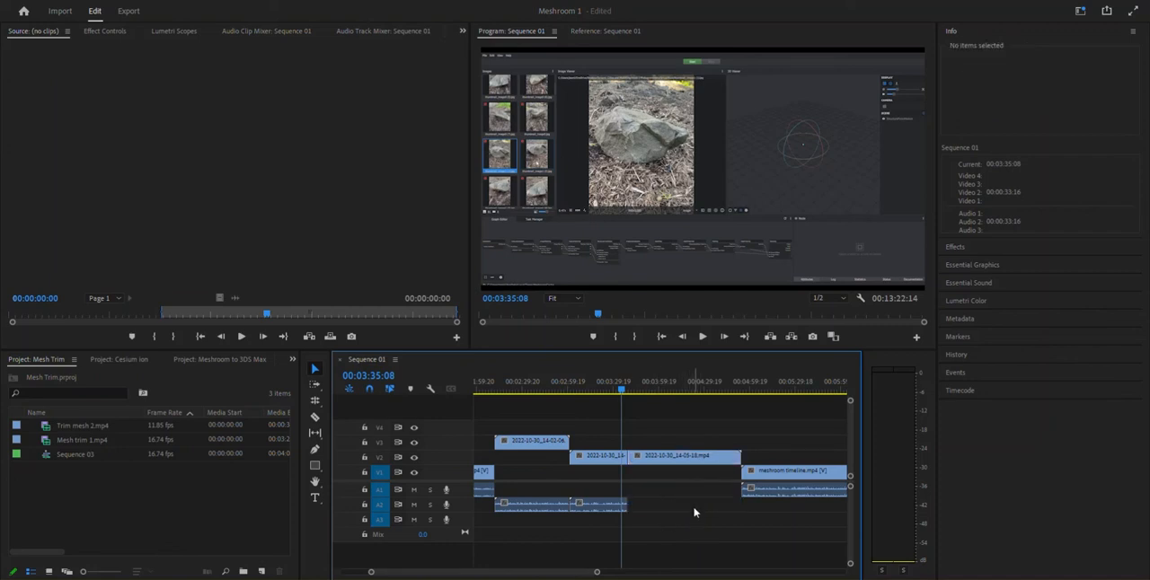
Speed up the 2022-10-30_14-05-18.mp4 segment after the cut to 300%, with Ripple Edit, Shifting Trailing Clips enabled
{"action": "left_click", "coordinate": [680, 462]}
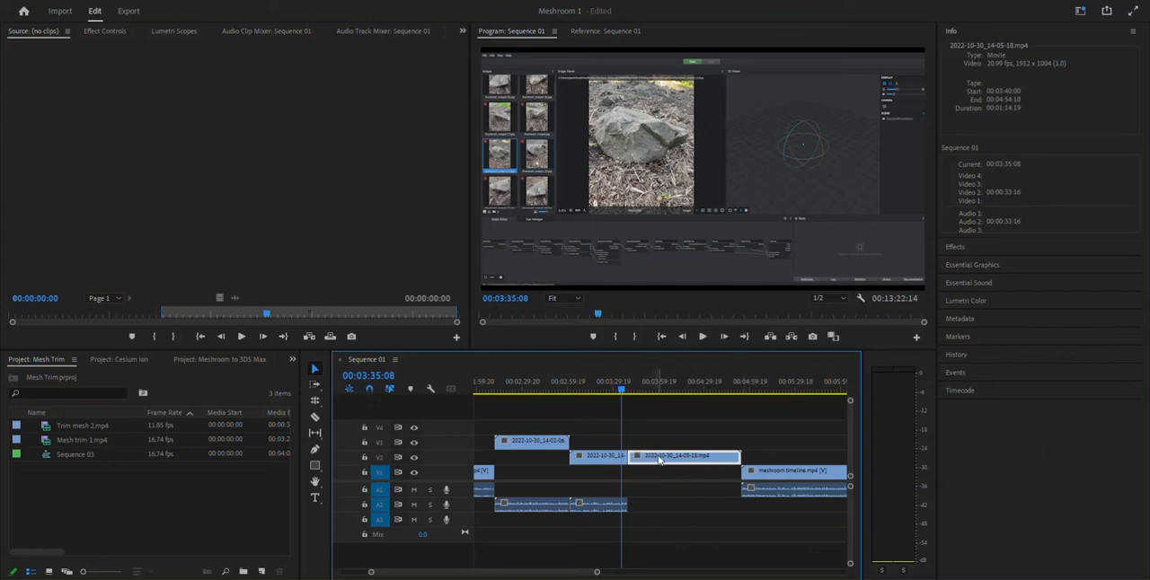
{"action": "right_click", "coordinate": [659, 459]}
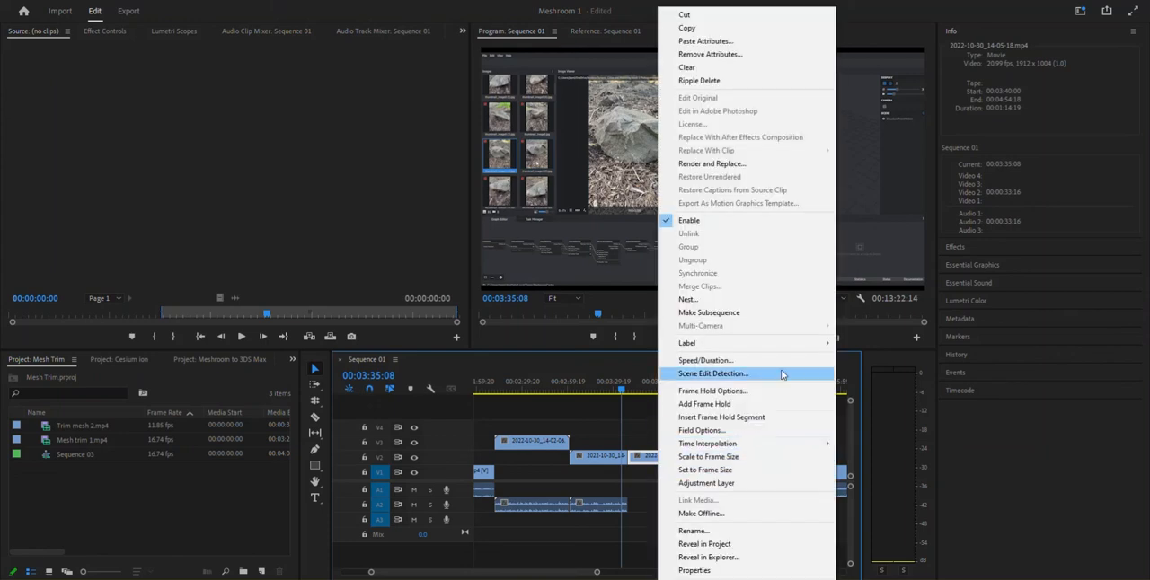
{"action": "left_click", "coordinate": [719, 361]}
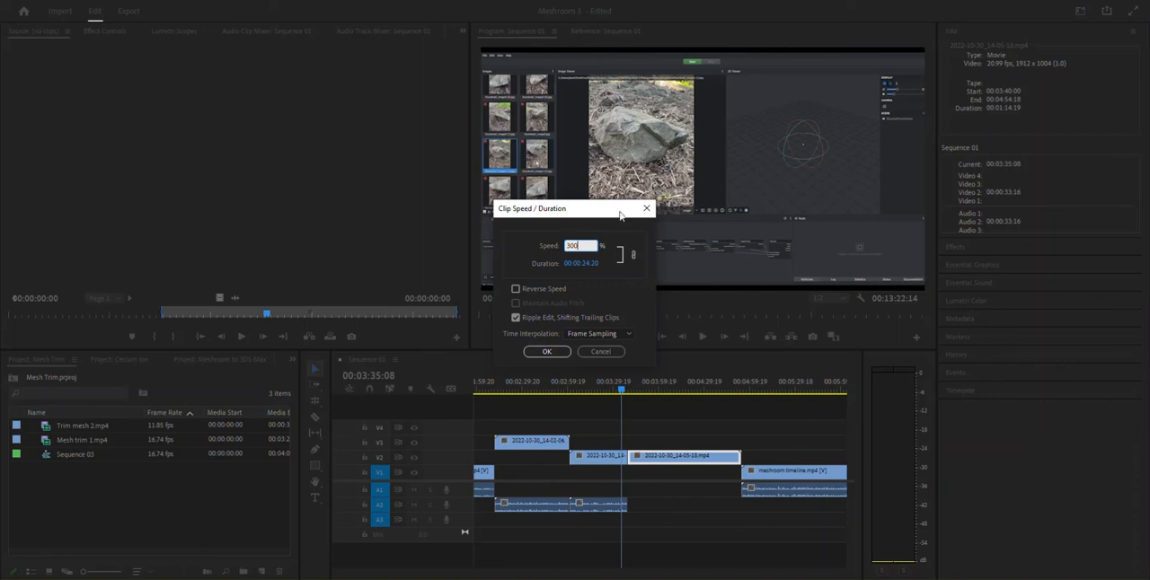
{"action": "type", "text": "300"}
{"action": "left_click", "coordinate": [546, 352]}
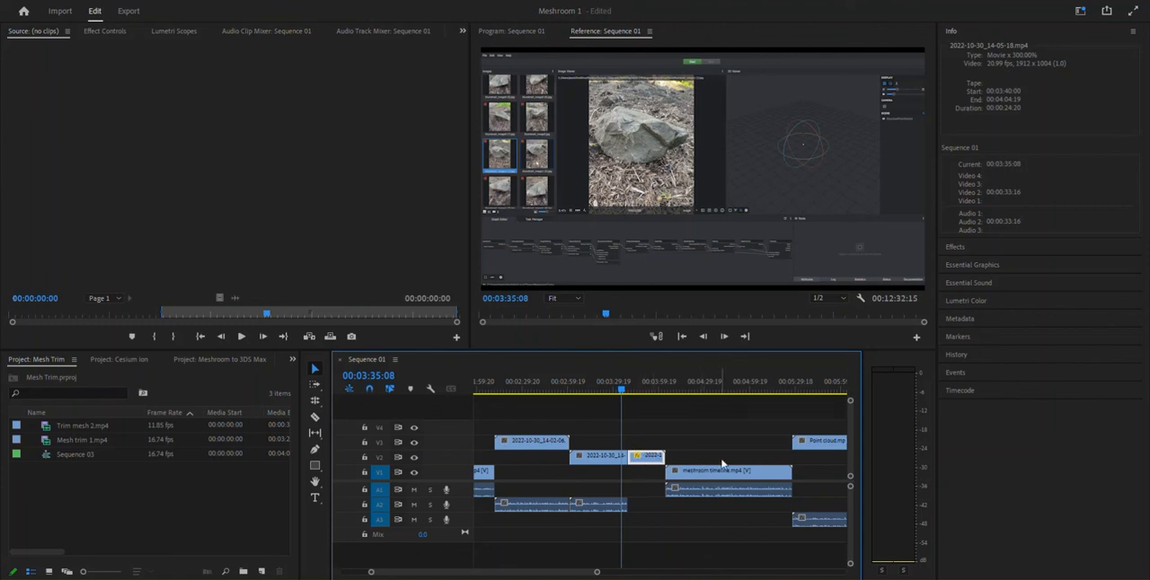
Play the sequence from just before the 00:03:40:00 cut to review the transition into the sped-up segment on V2, and replay it
{"action": "left_click_drag", "start_coordinate": [621, 395], "coordinate": [627, 395]}
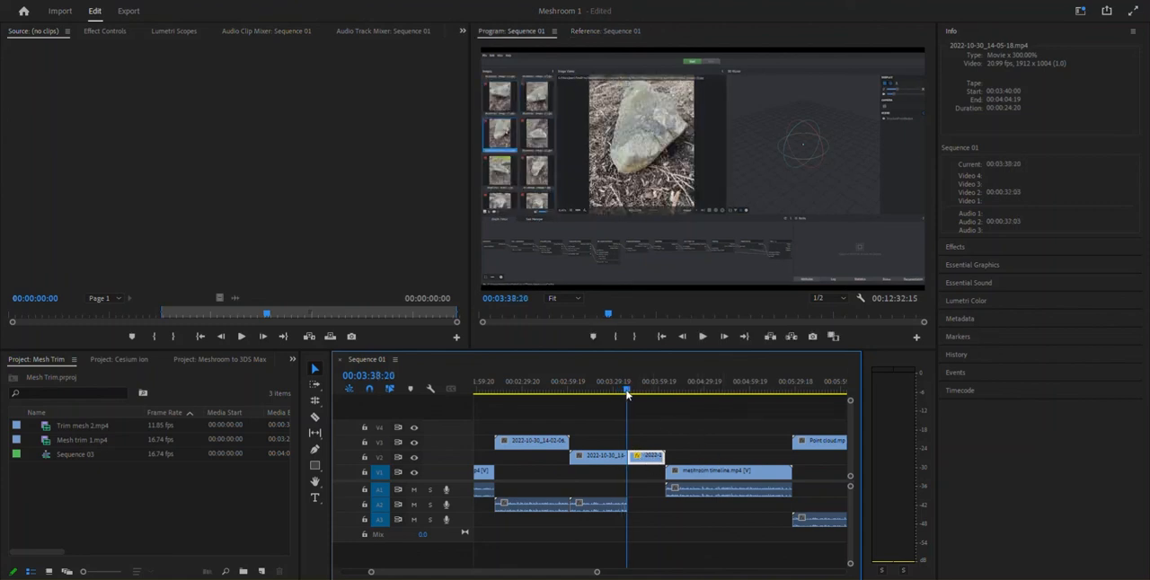
{"action": "key", "text": "space"}
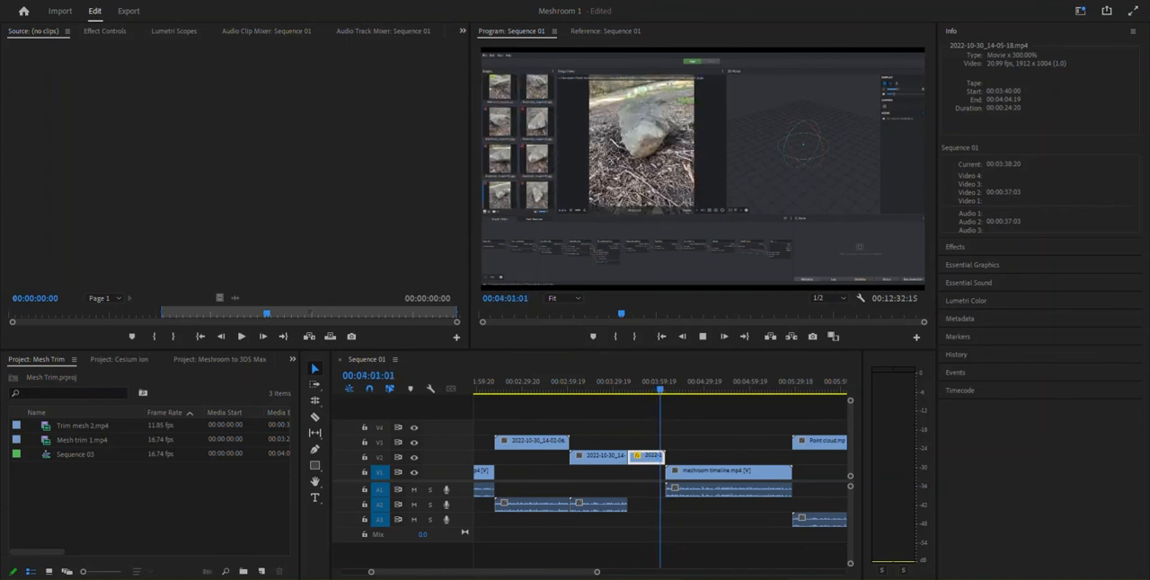
{"action": "key", "text": "space"}
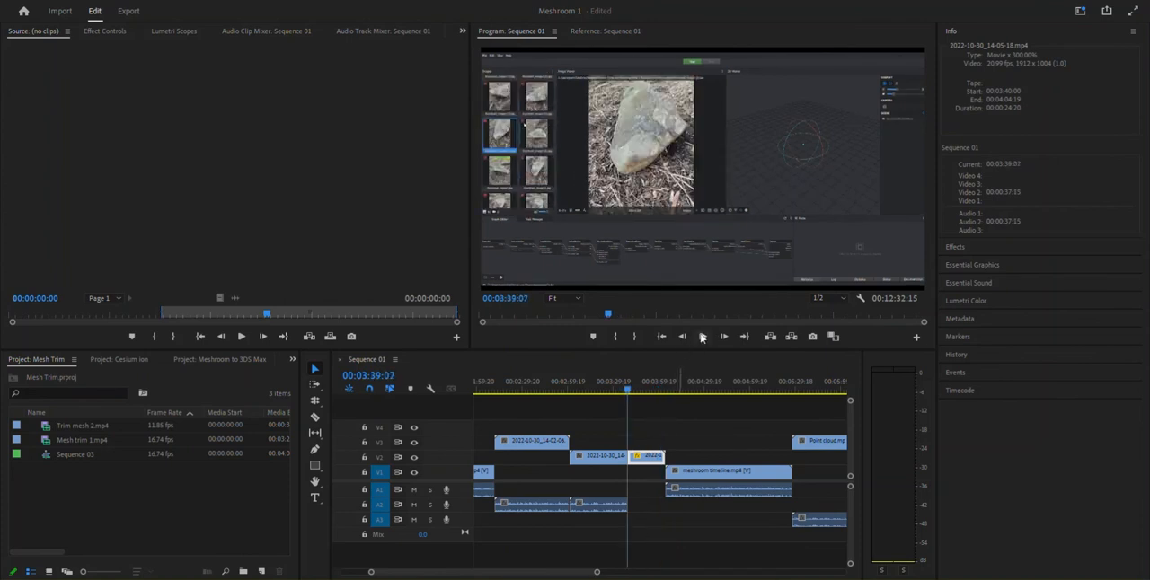
{"action": "left_click", "coordinate": [702, 336]}
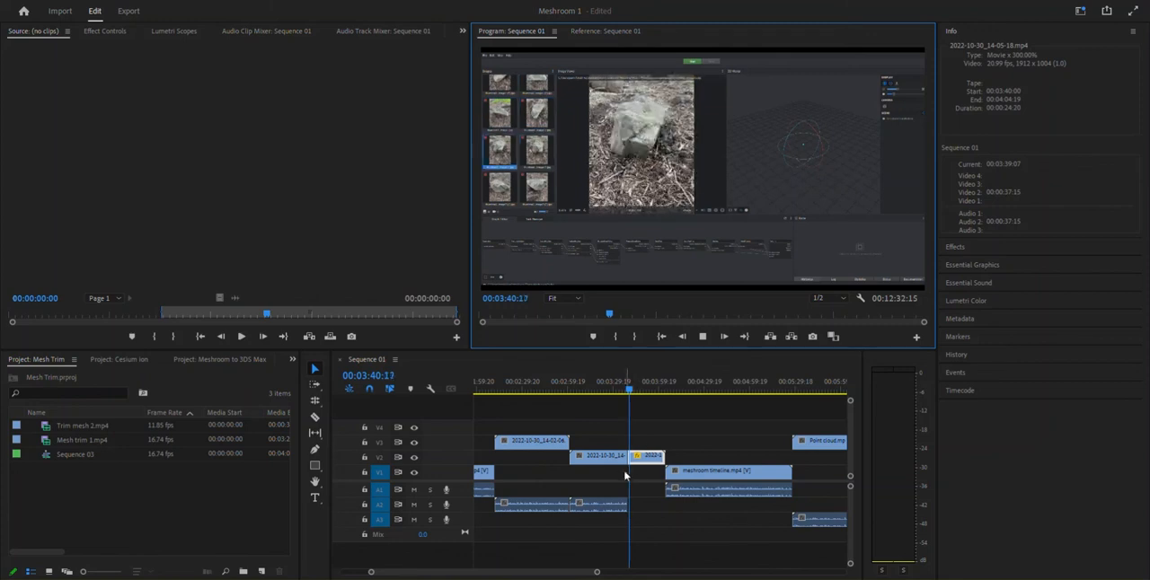